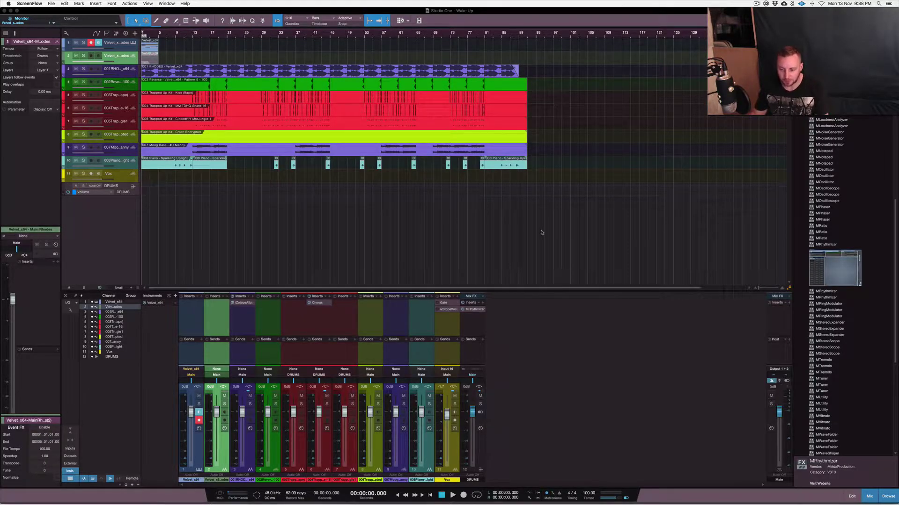
Step: Open the MRhythmizer effect window, reposition it up and left, then close it
double_click(474, 310)
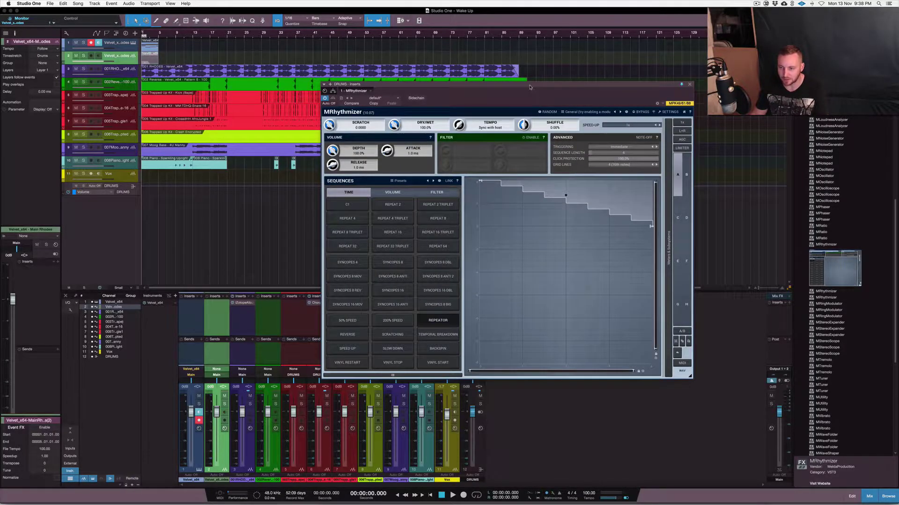
drag(530, 87, 465, 79)
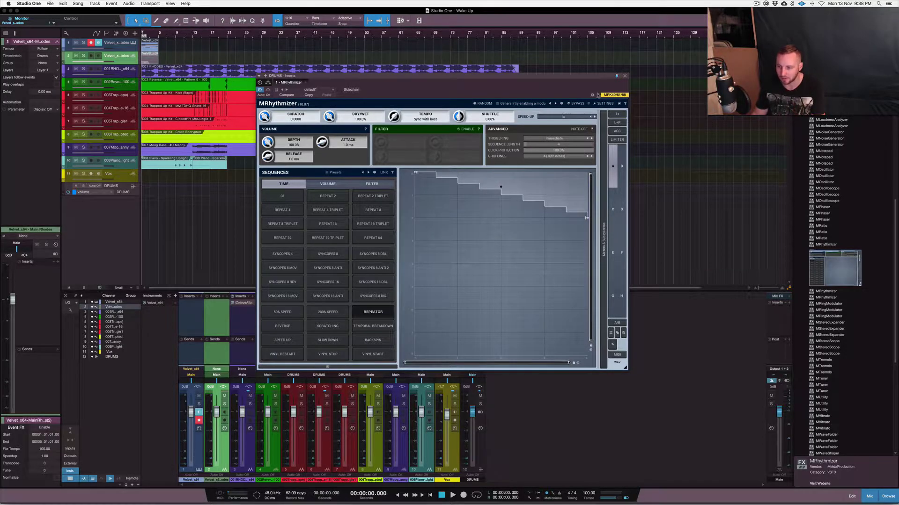
click(625, 77)
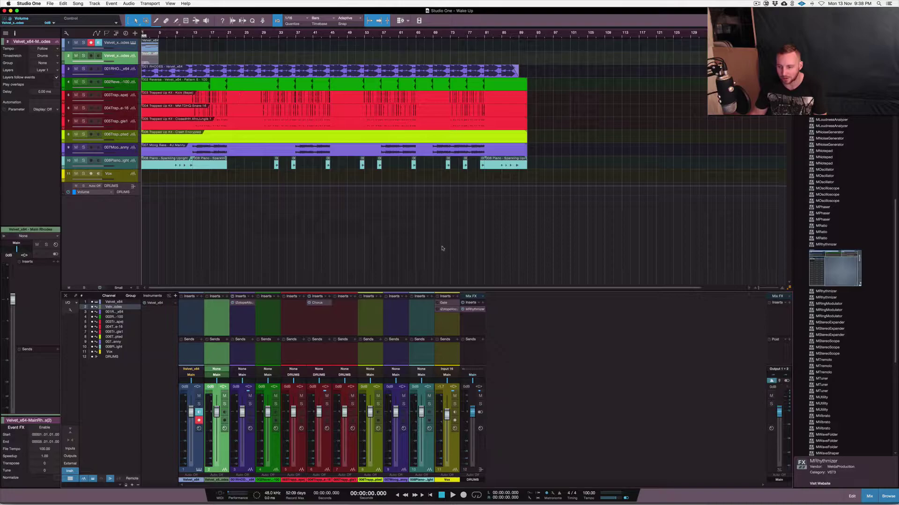
Step: Mute the two Velvet tracks, play the song through without them, then select track 1
click(76, 42)
click(76, 55)
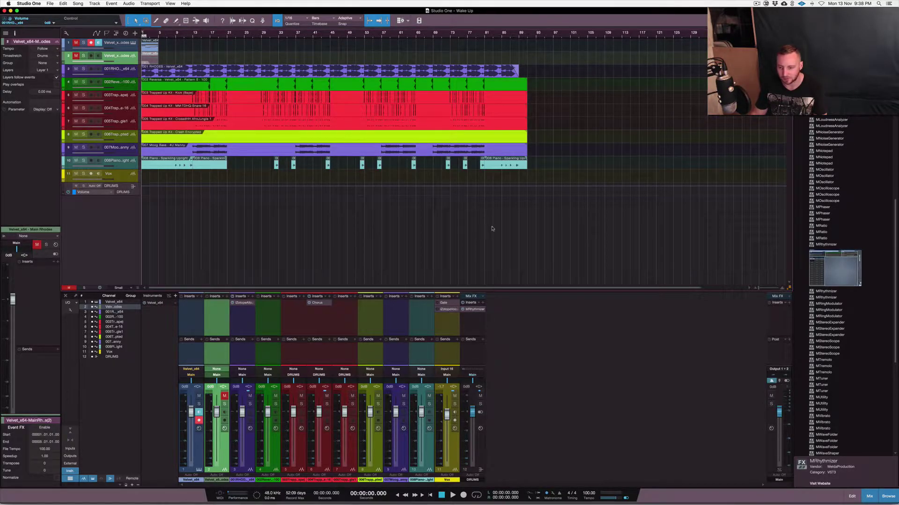
key(space)
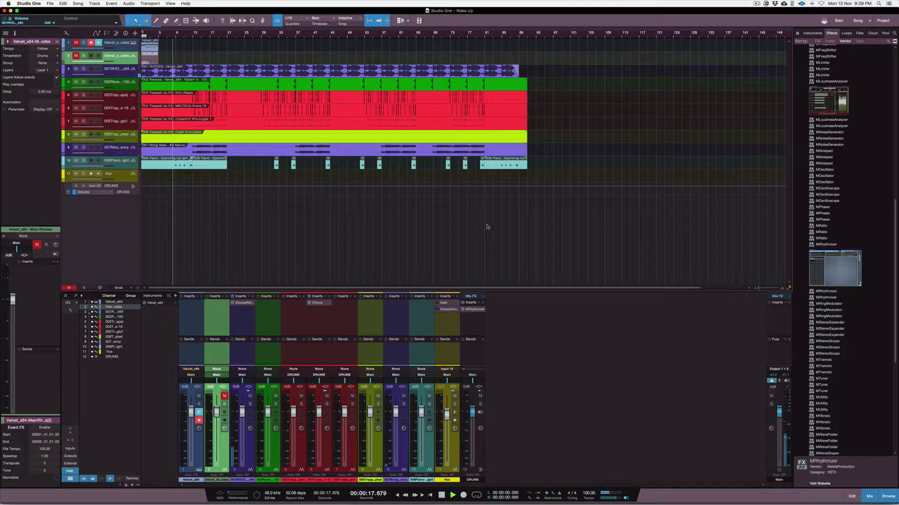
key(space)
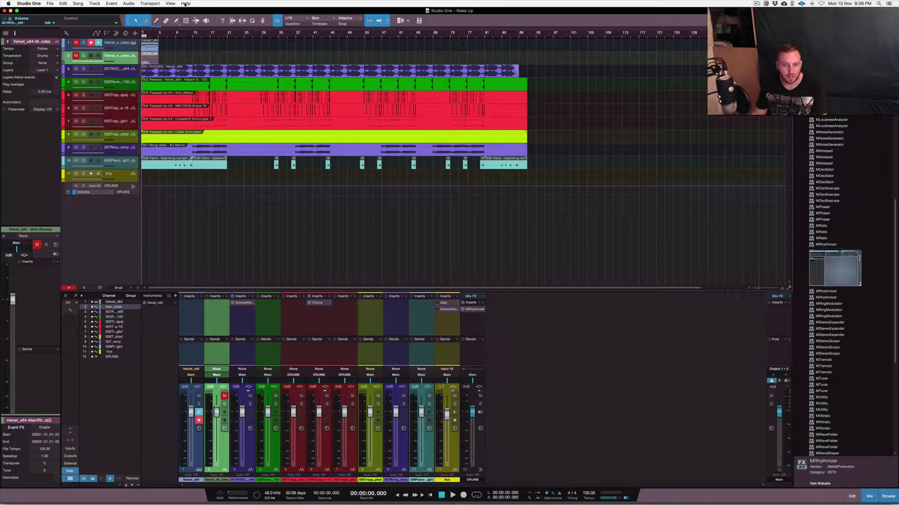
click(115, 48)
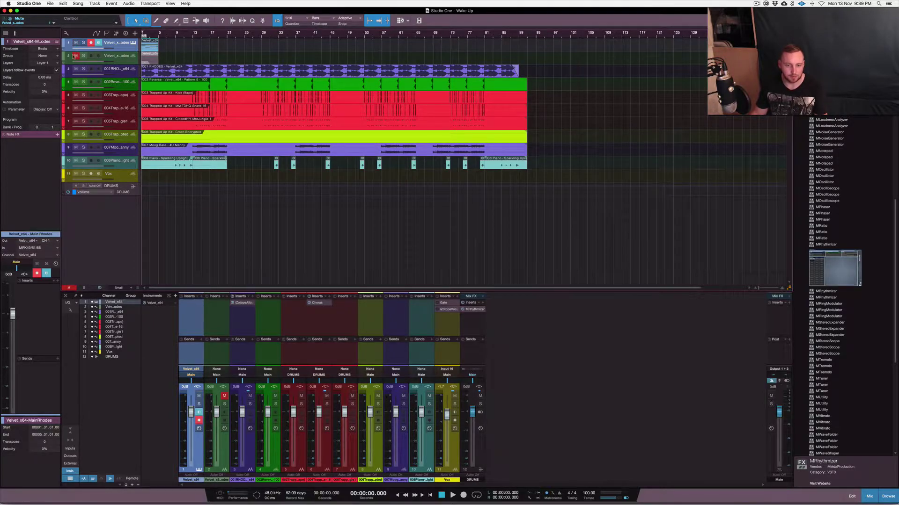
Step: Unmute track 2, zoom into the first bars, and open the Main Rhodes part's notes
click(75, 56)
key(e)
key(e)
key(e)
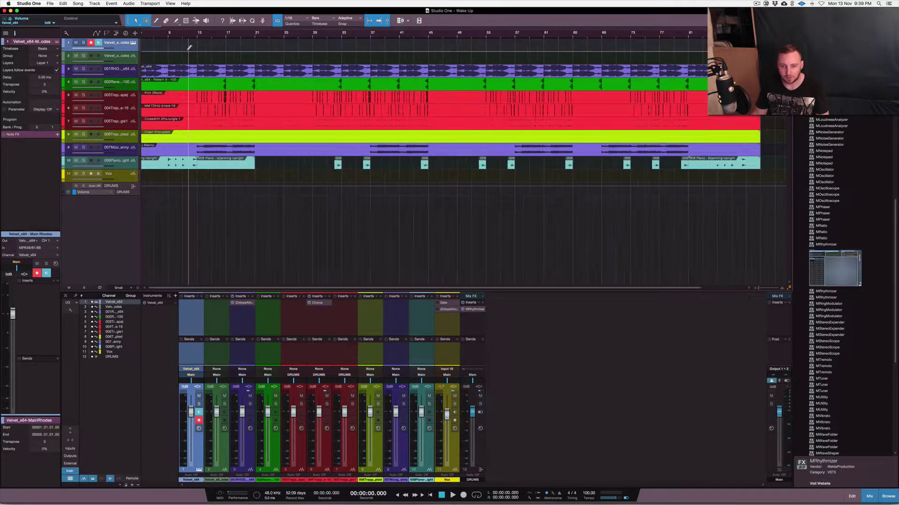
key(shift+e)
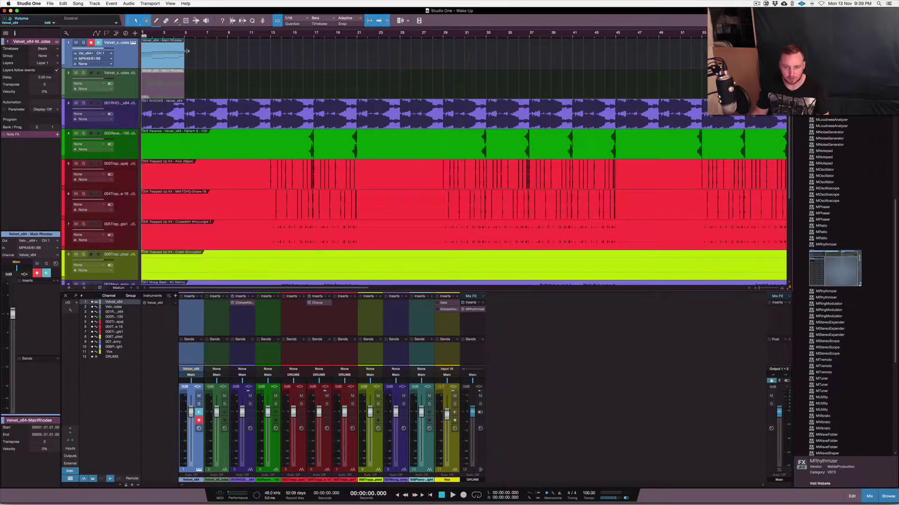
key(e)
key(e)
key(e)
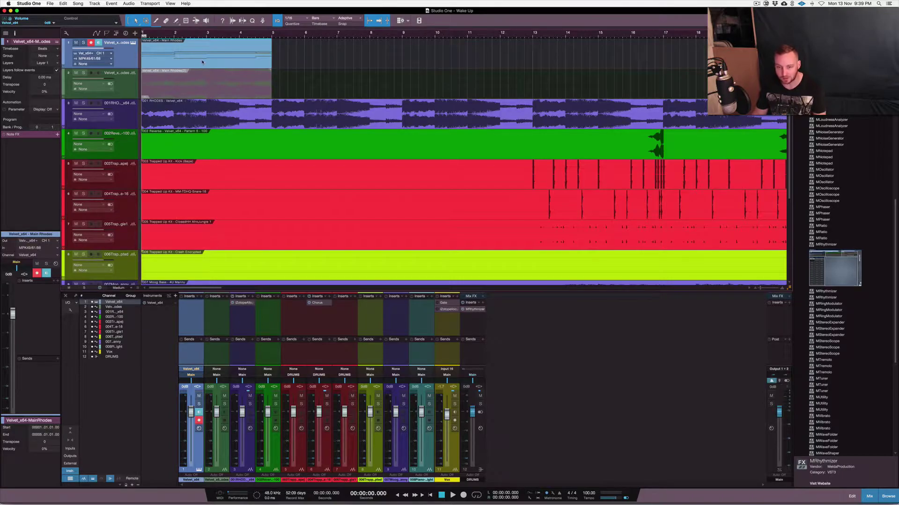
double_click(233, 59)
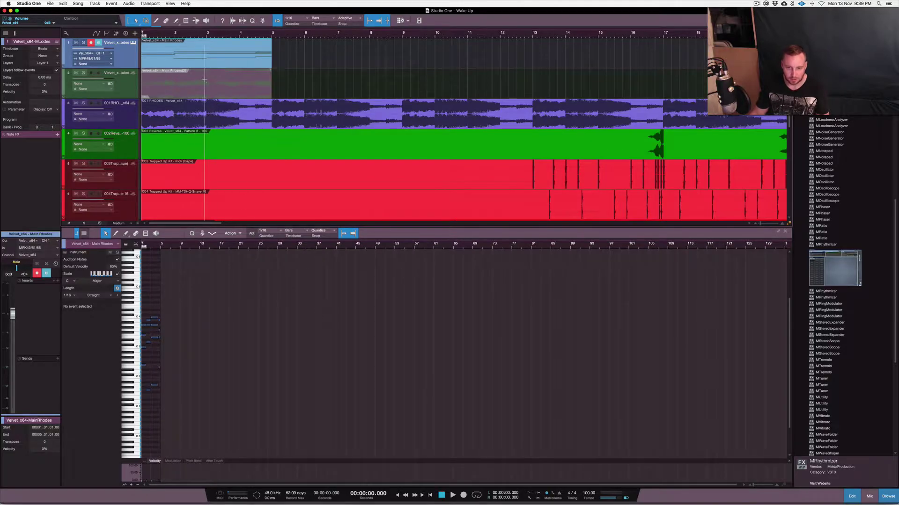
scroll(221, 283, up, 5)
scroll(221, 282, left, 10)
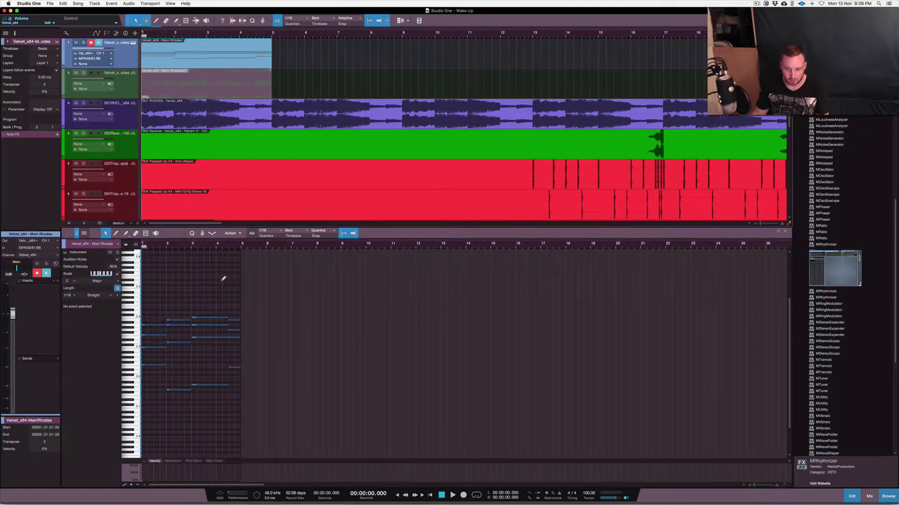
scroll(223, 279, up, 10)
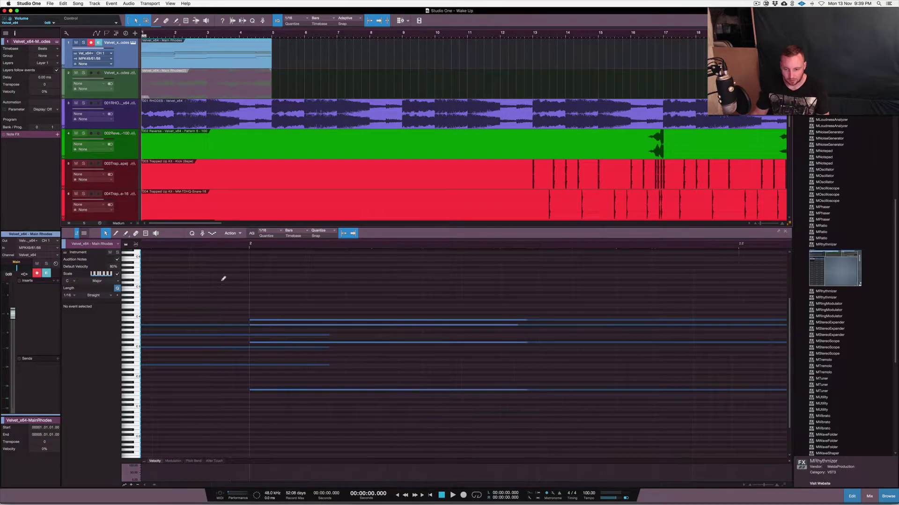
scroll(223, 279, down, 8)
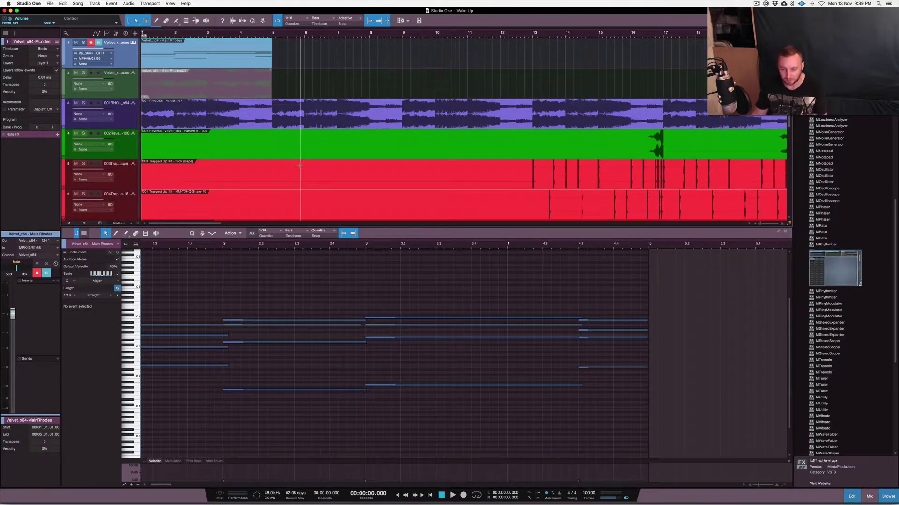
scroll(347, 283, up, 3)
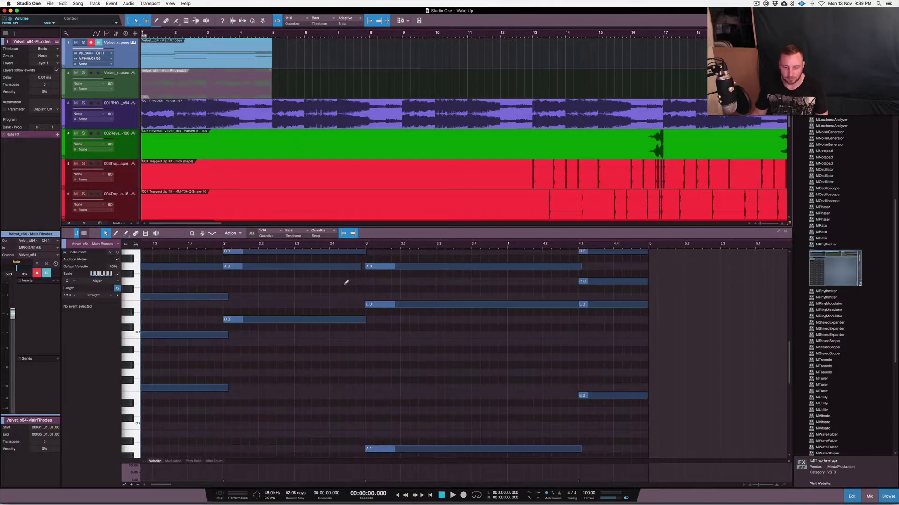
scroll(346, 282, down, 3)
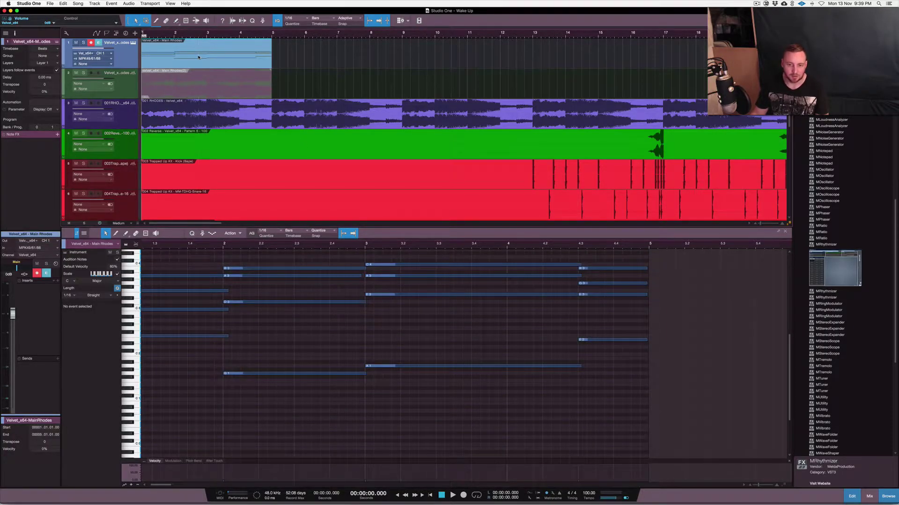
Step: Solo track 1 and audition the Main Rhodes part
key(s)
key(space)
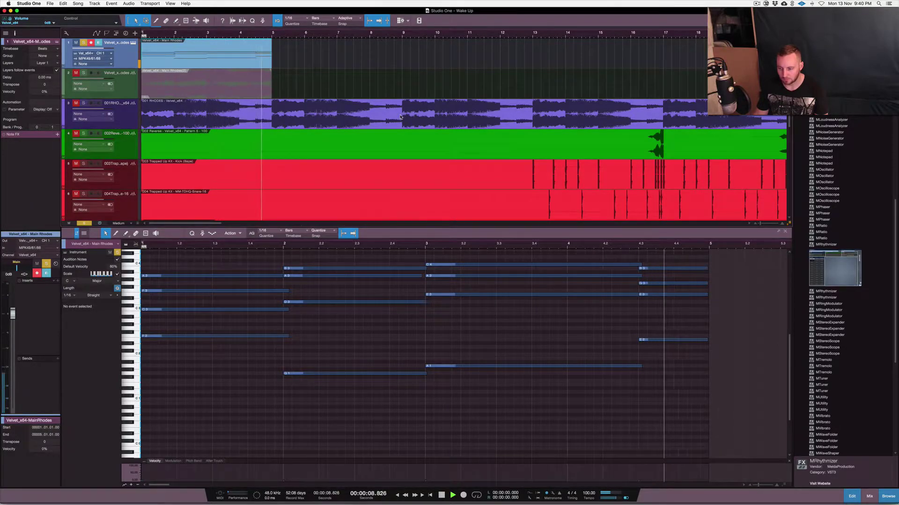
key(space)
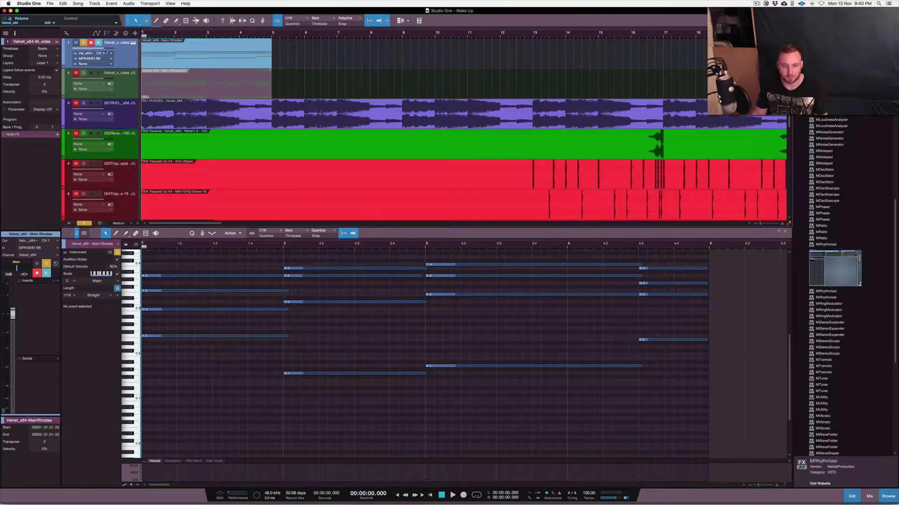
Step: Audition track 2's Main Rhodes(2) audio event solo, delete it, and reselect track 1's MIDI part
click(84, 43)
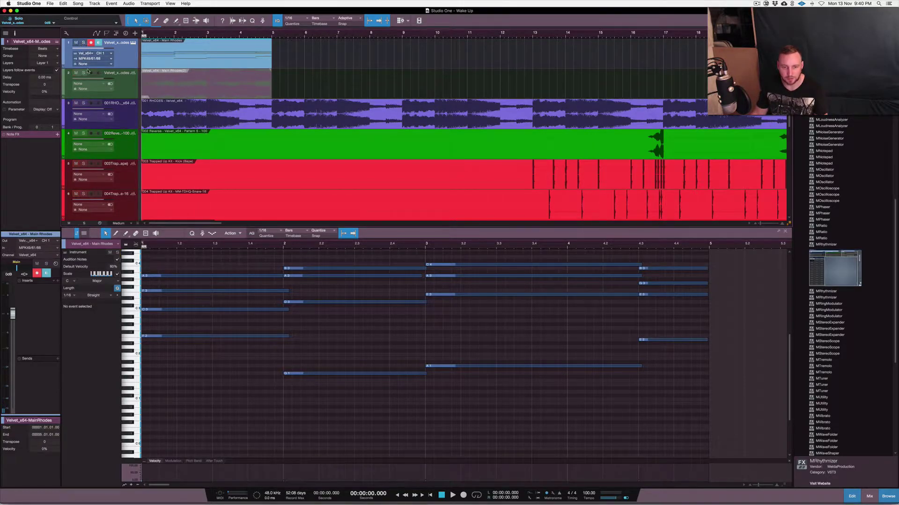
click(182, 86)
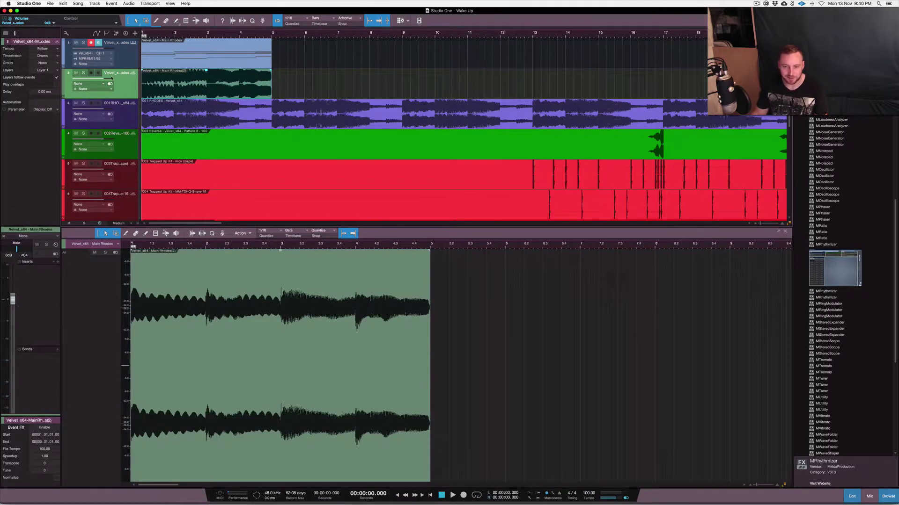
click(84, 73)
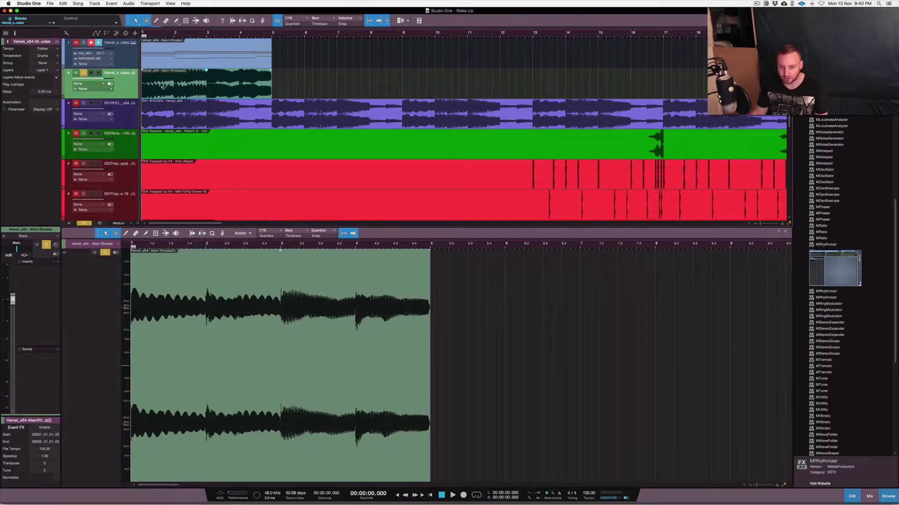
key(space)
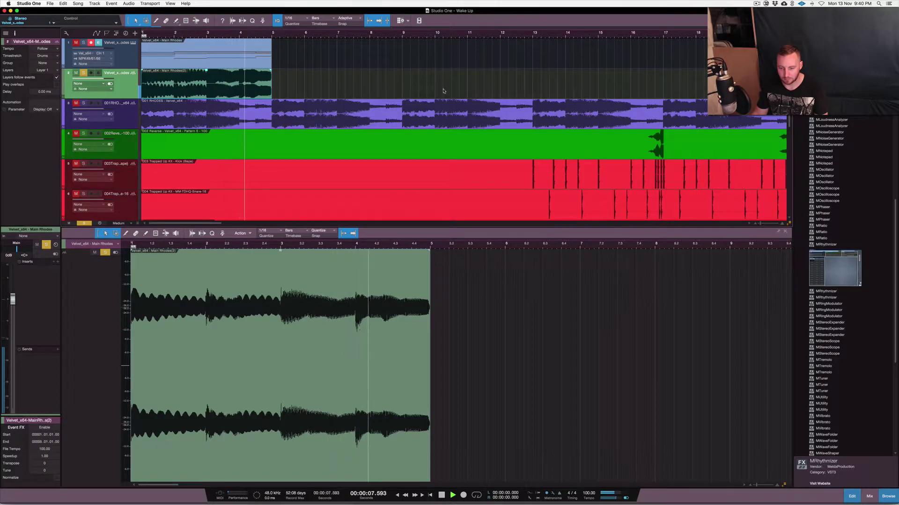
key(space)
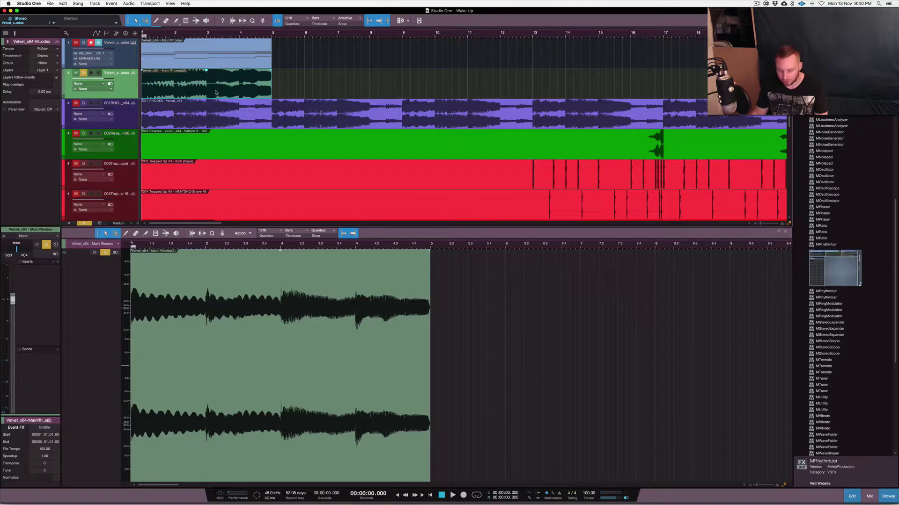
key(Delete)
click(214, 63)
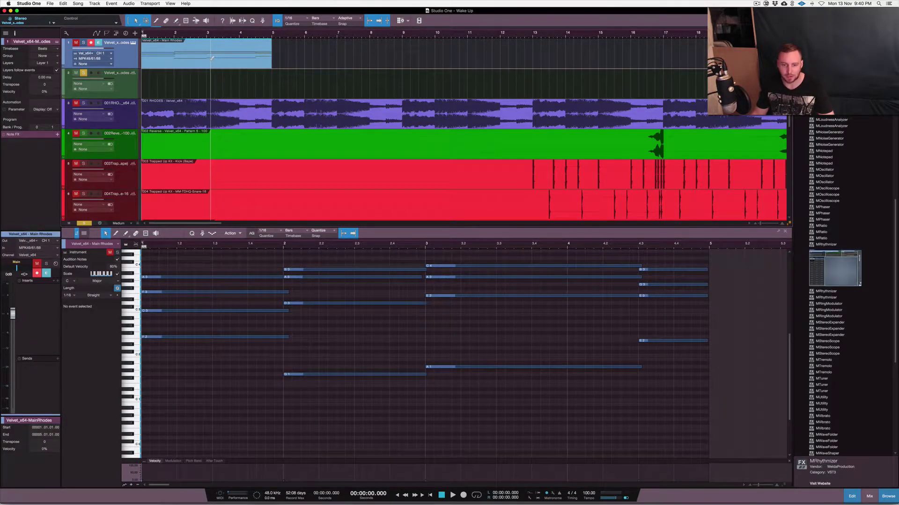
Step: Bounce the Main Rhodes part to audio on track 2, boost it 7.6 dB, and solo it
key(super+b)
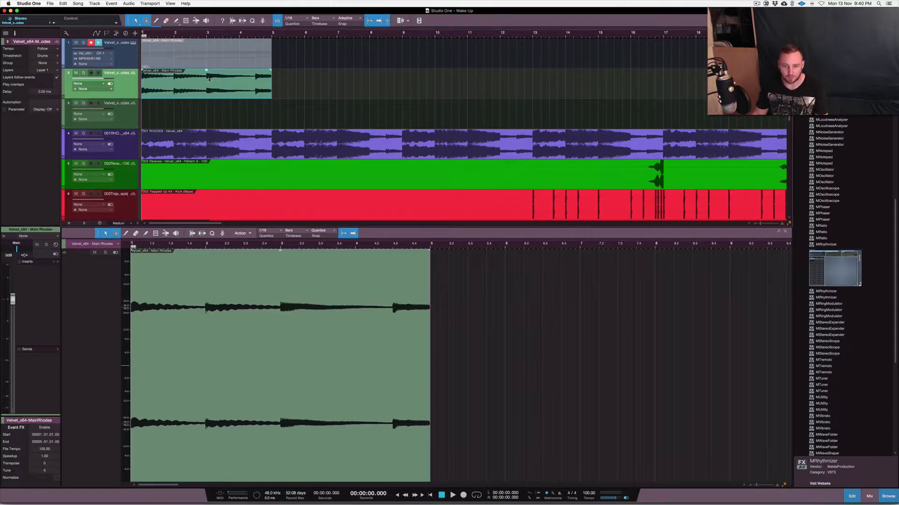
drag(207, 73, 206, 42)
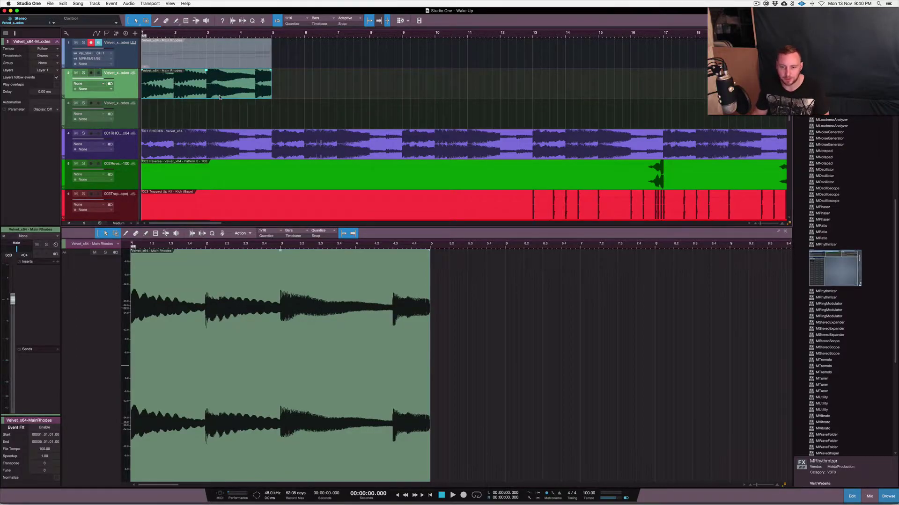
click(84, 73)
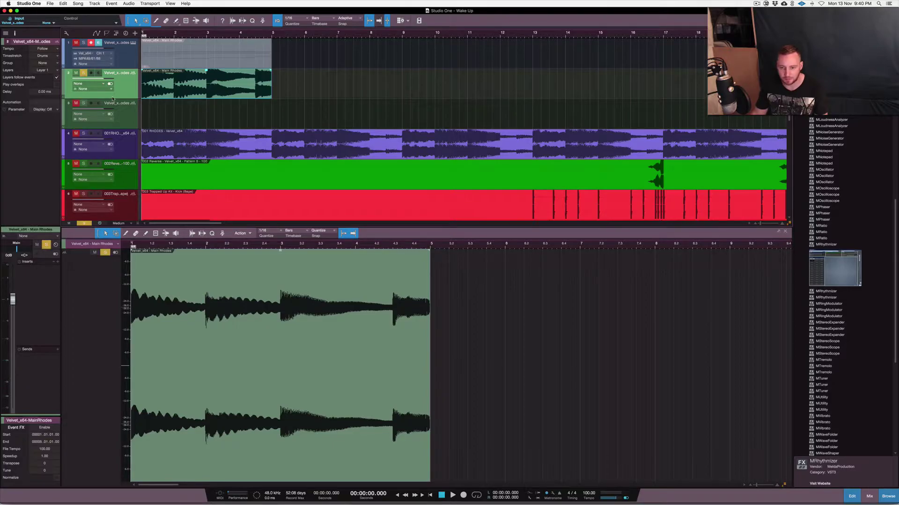
Step: Audition the bounced audio, then time-stretch it to 0.50 speed ending at bar 9
key(space)
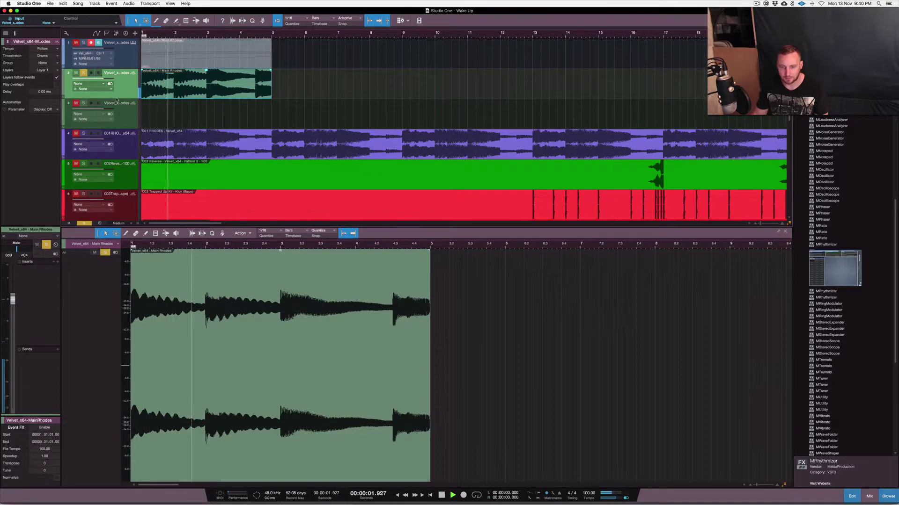
key(space)
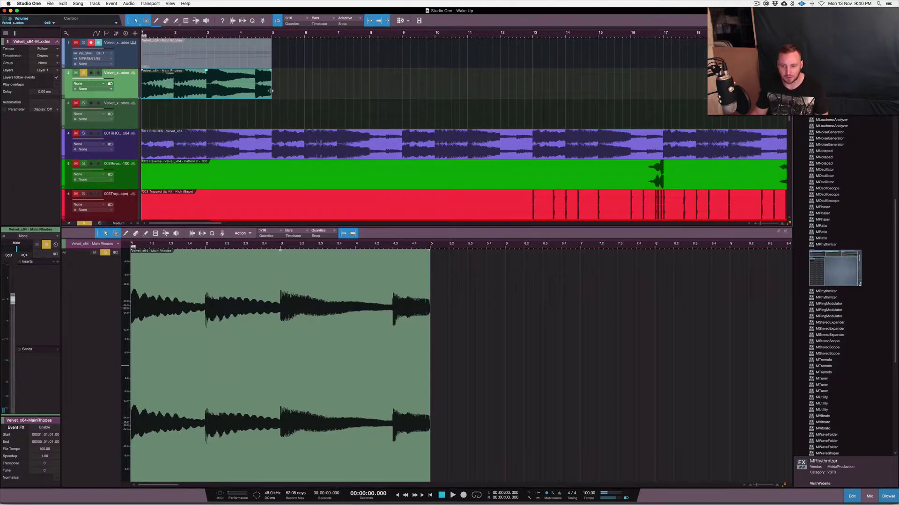
drag(271, 91, 402, 89)
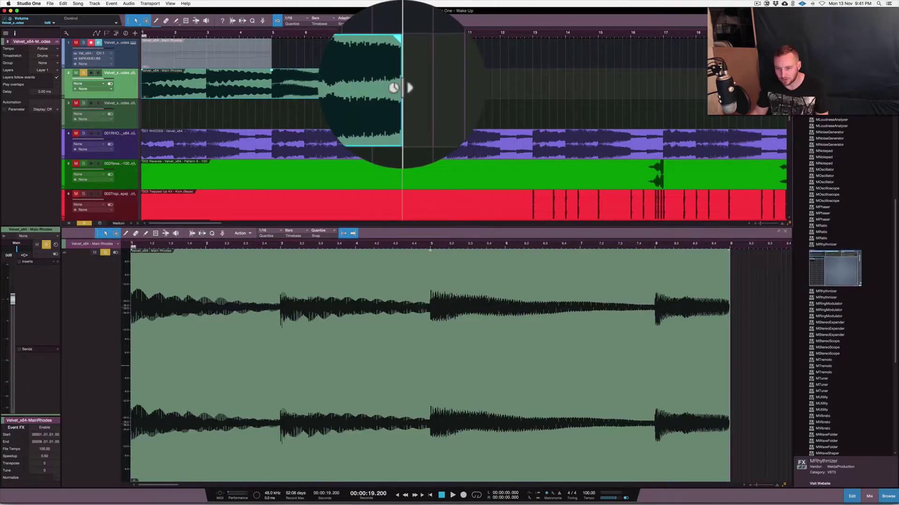
mouse_move(401, 88)
mouse_down()
mouse_move(270, 85)
mouse_move(401, 84)
mouse_up()
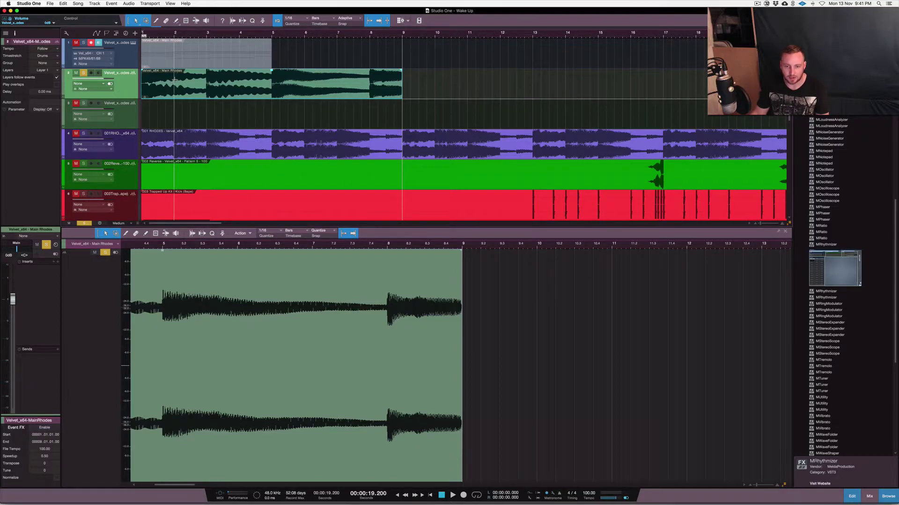
Step: Split the Rhodes clip at bars 2, 3, 4 and 5, and shift the bar 2–3 slice to bar 3
alt+click(174, 81)
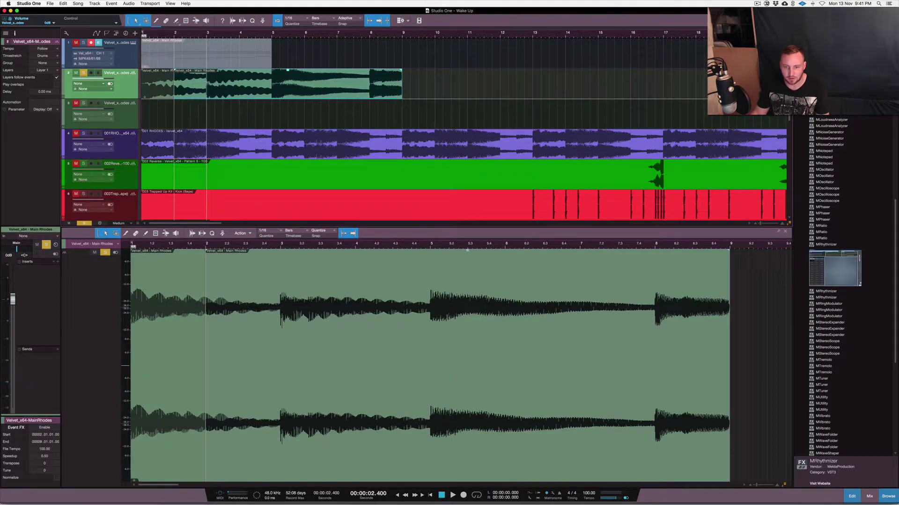
alt+click(206, 82)
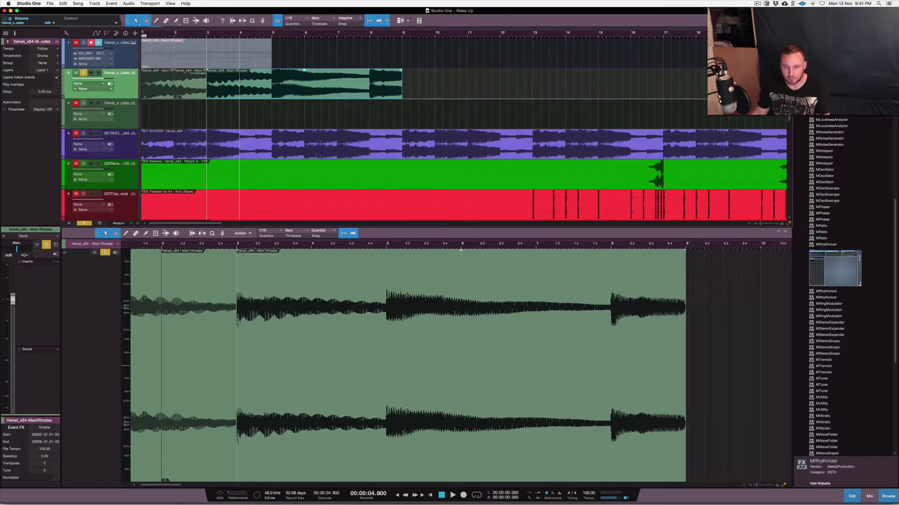
alt+click(239, 82)
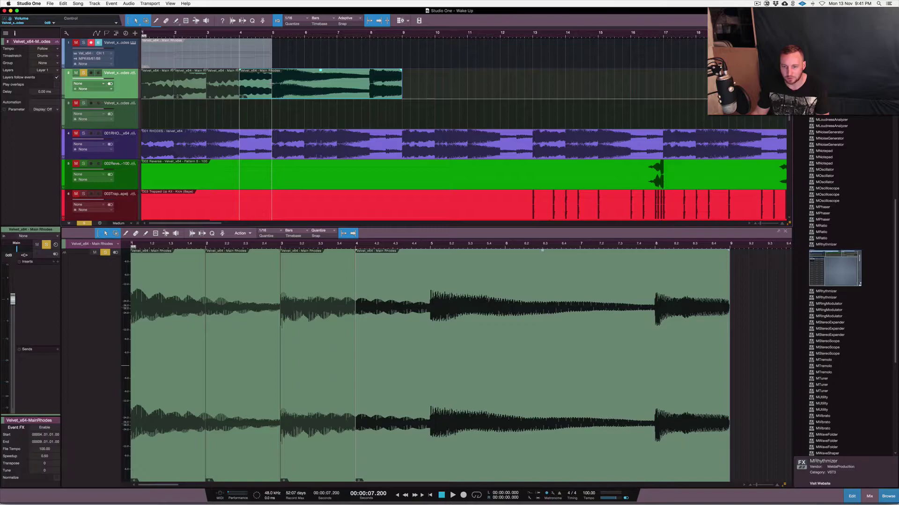
alt+click(270, 82)
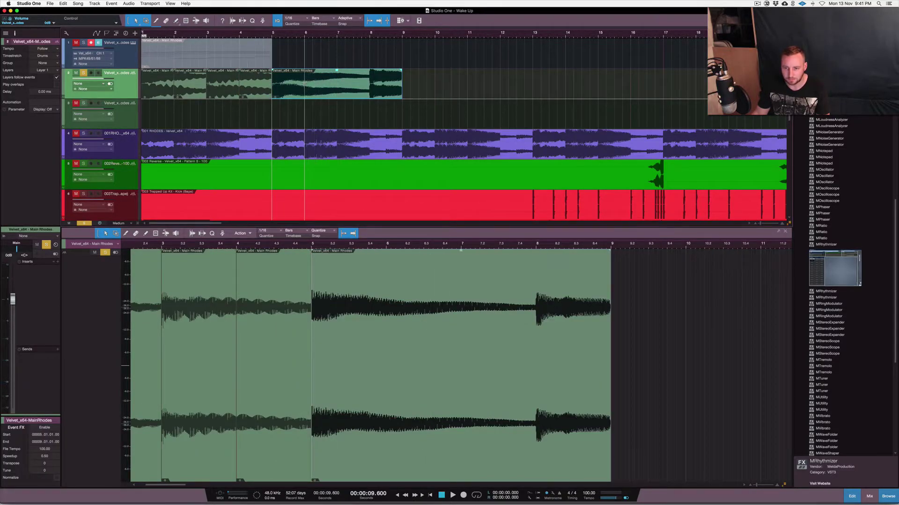
click(190, 94)
drag(191, 93, 223, 94)
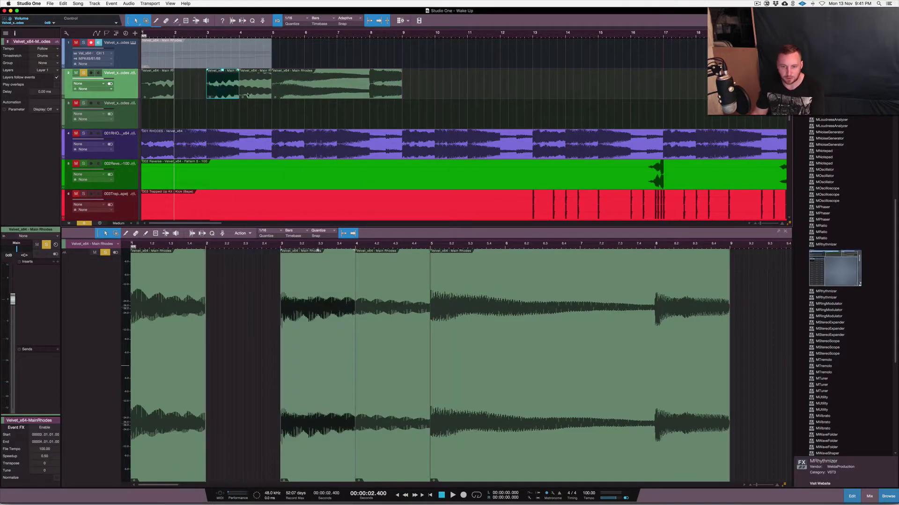
Step: Split the long remaining slice at bars 6 and 8 and delete the bar 6–8 piece
click(302, 82)
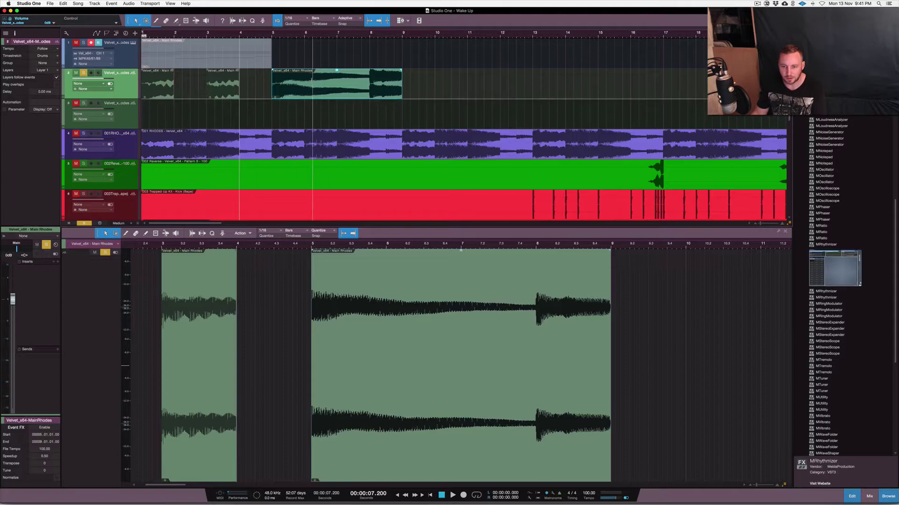
alt+click(305, 82)
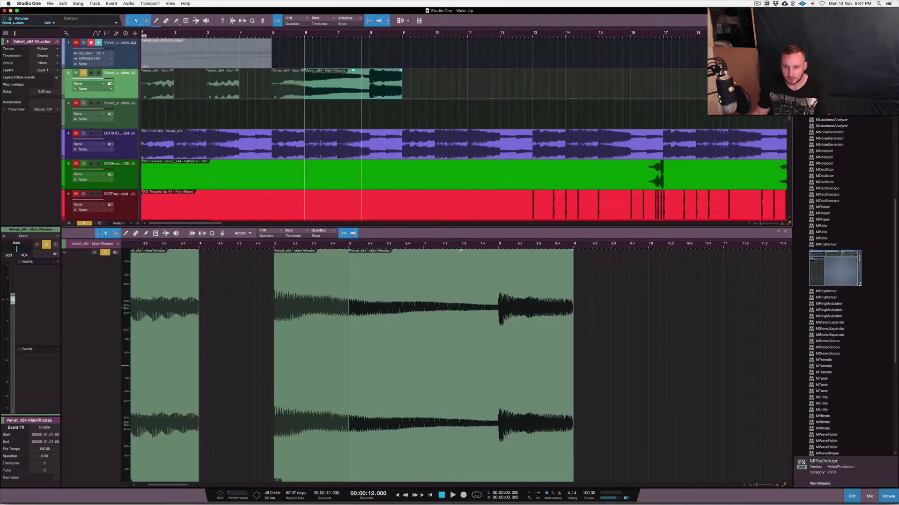
alt+click(367, 77)
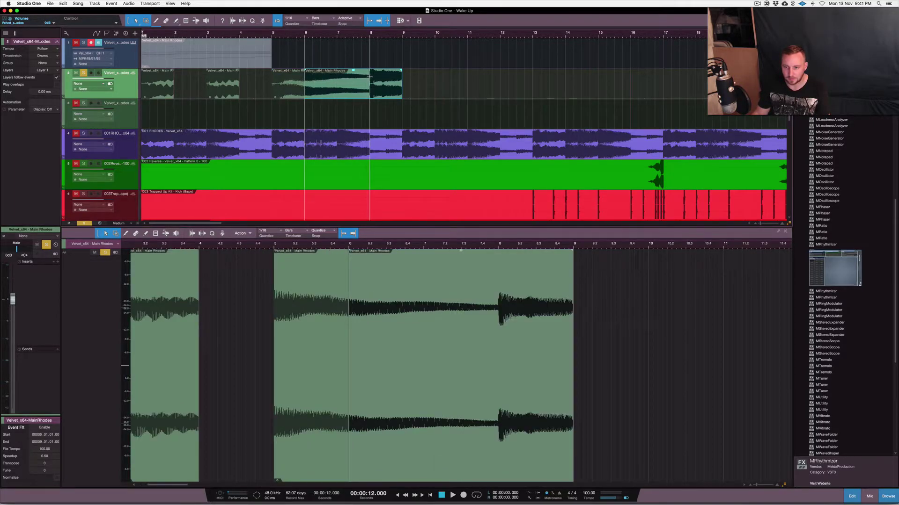
click(340, 88)
key(Delete)
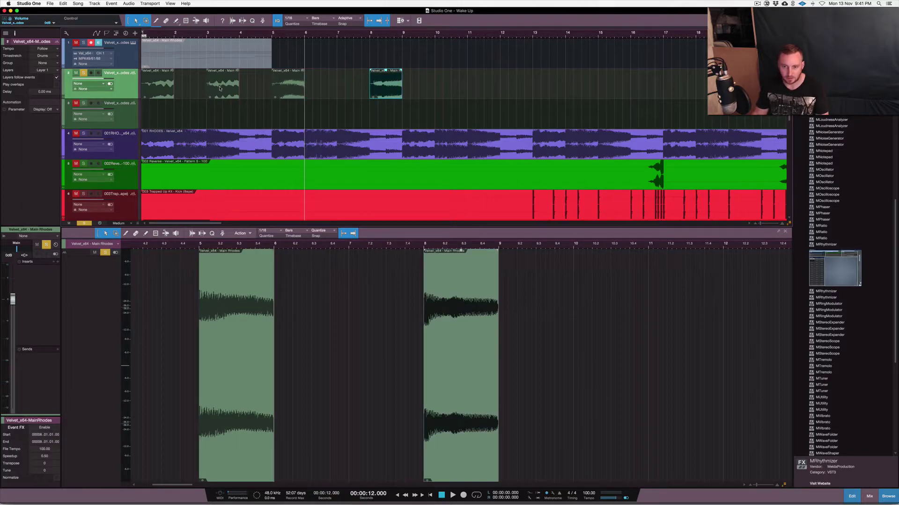
Step: Move slices into bars 2, 3 and 4 so four pieces sit back to back from bar 1
drag(221, 88, 189, 90)
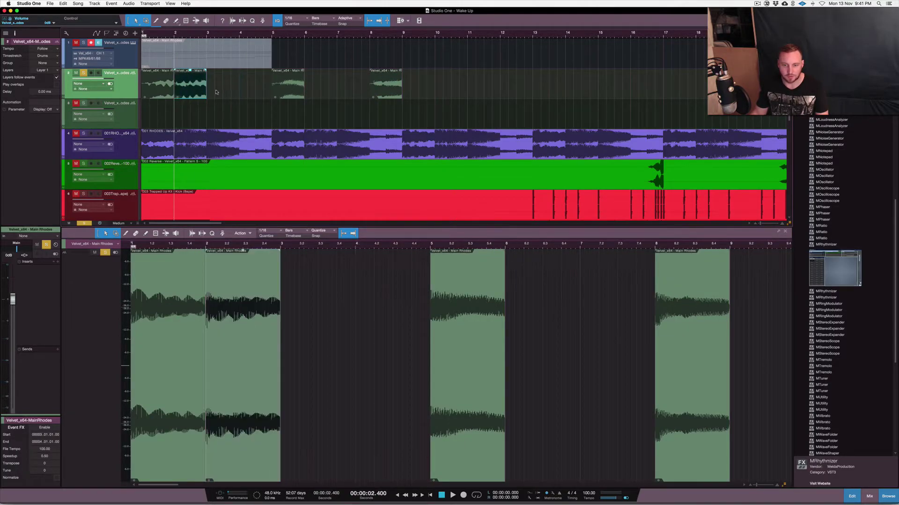
drag(283, 92, 218, 93)
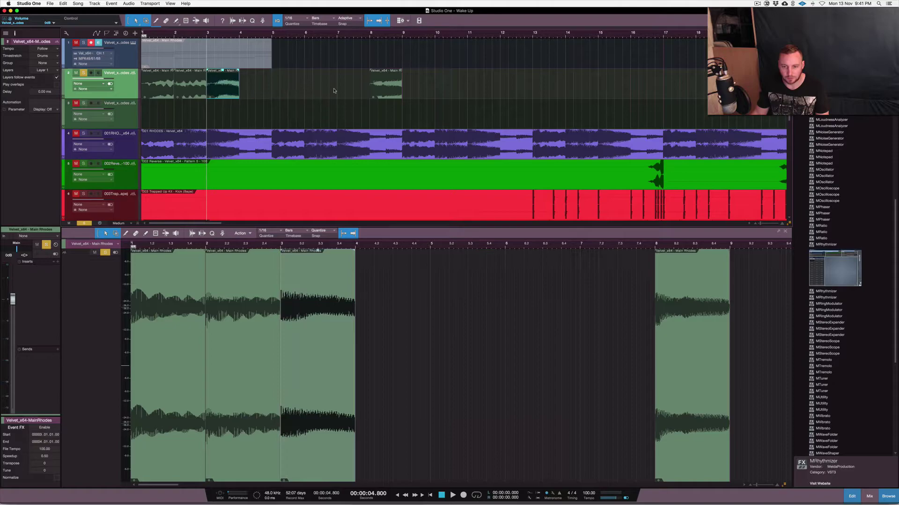
drag(376, 89, 163, 95)
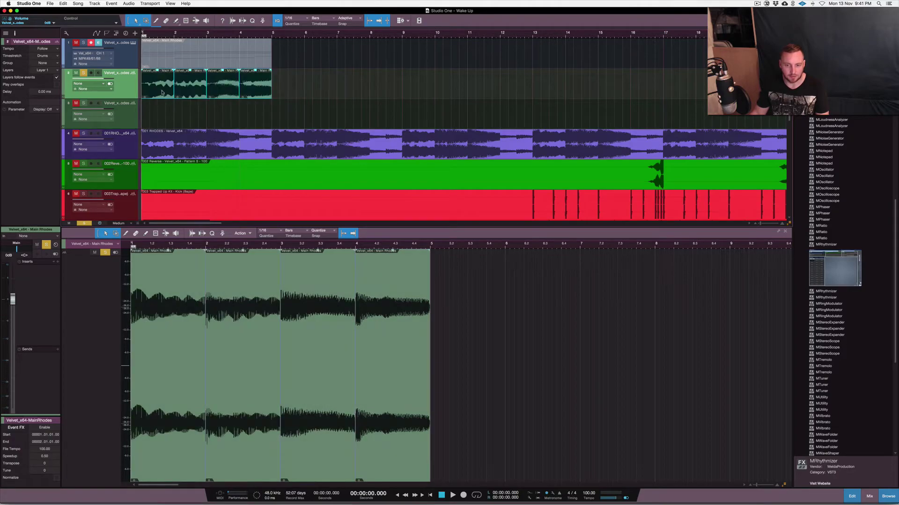
Step: Apply Create Autofades to the four Rhodes slices, deselect them, and play the result
right_click(162, 95)
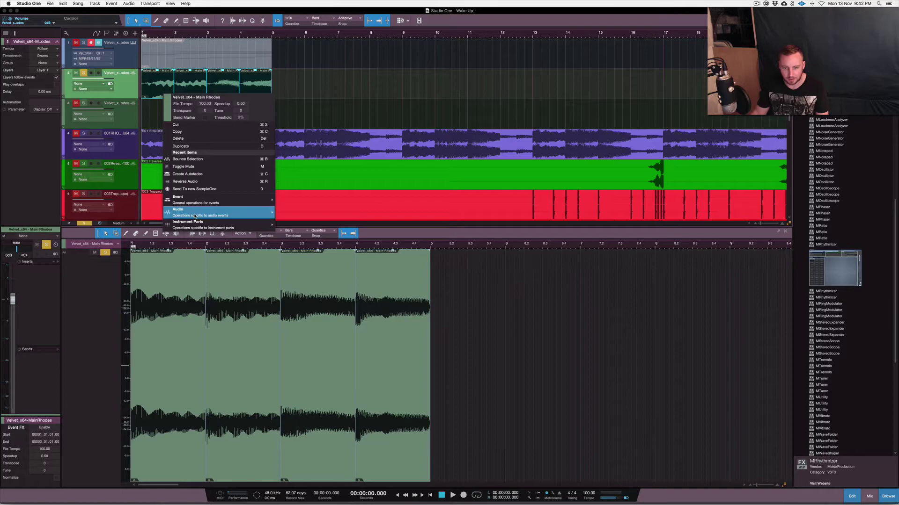
mouse_move(196, 216)
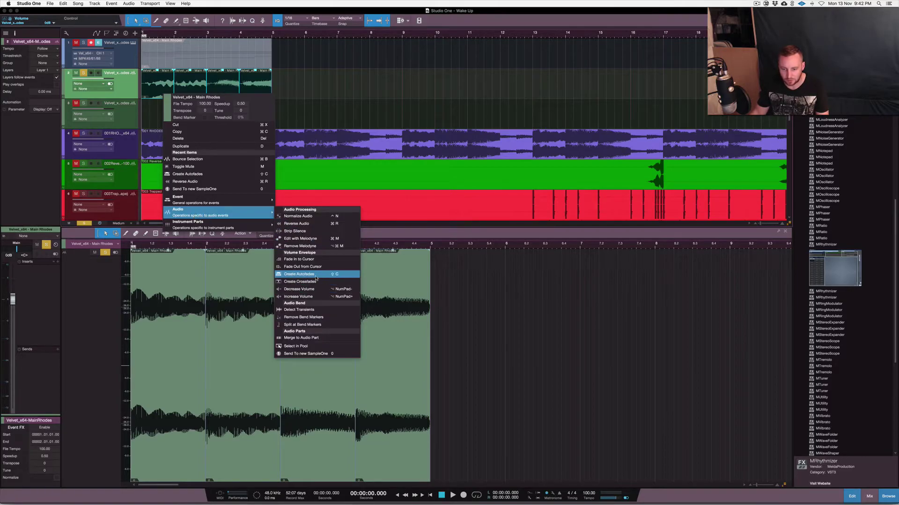
click(299, 274)
click(303, 98)
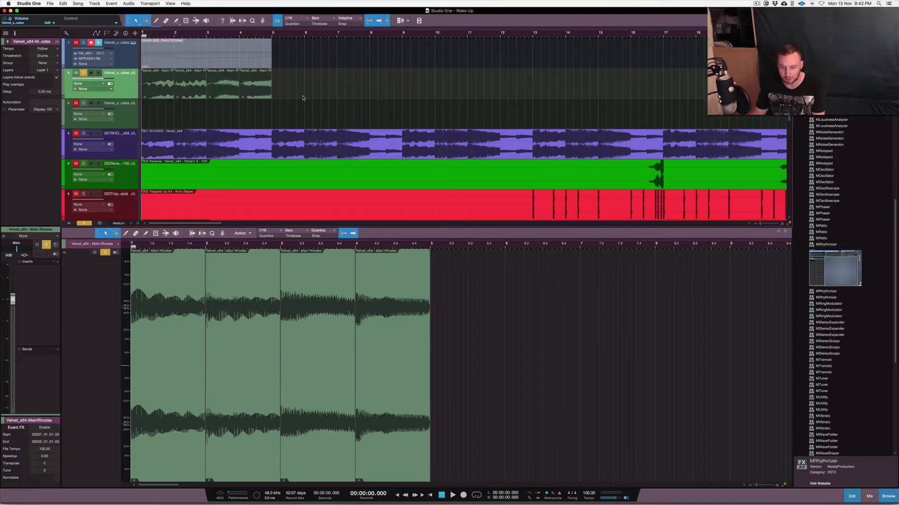
key(space)
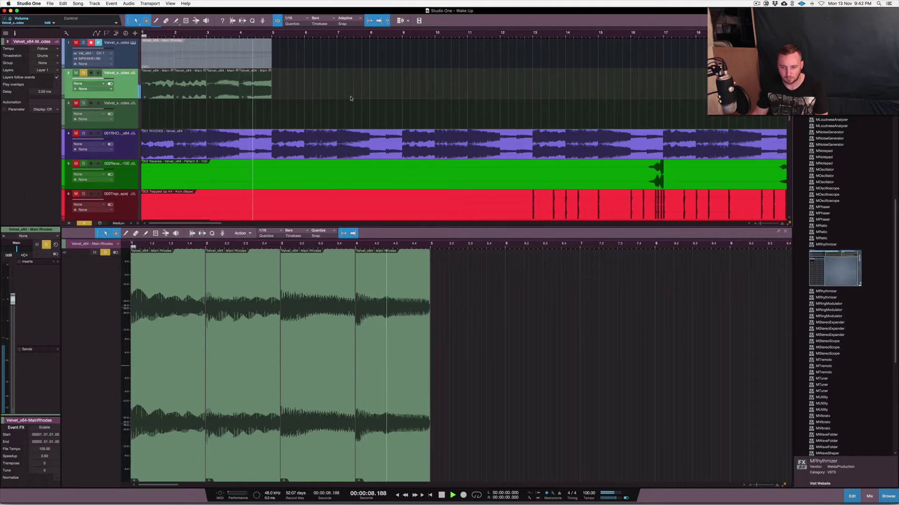
Step: Bounce the four slices into one Main Rhodes(4) clip and loop bars 1 to 5
key(space)
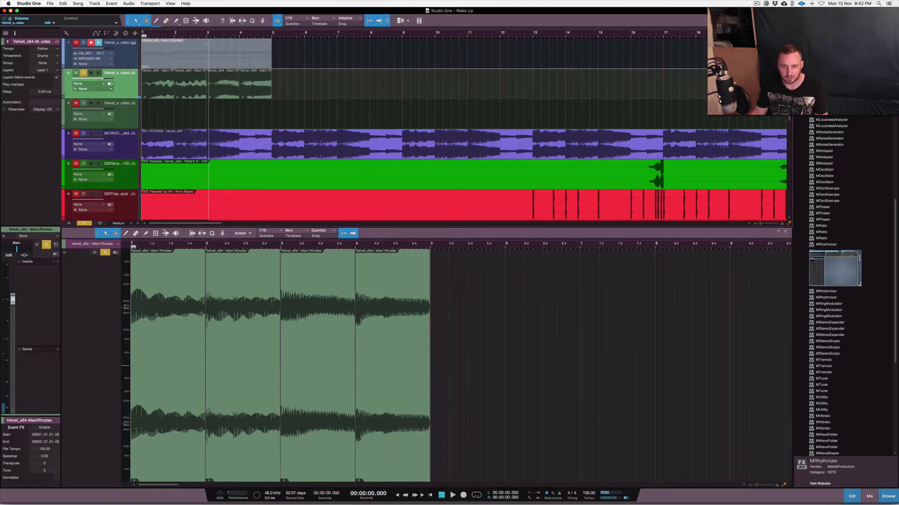
drag(290, 89, 138, 89)
key(super+b)
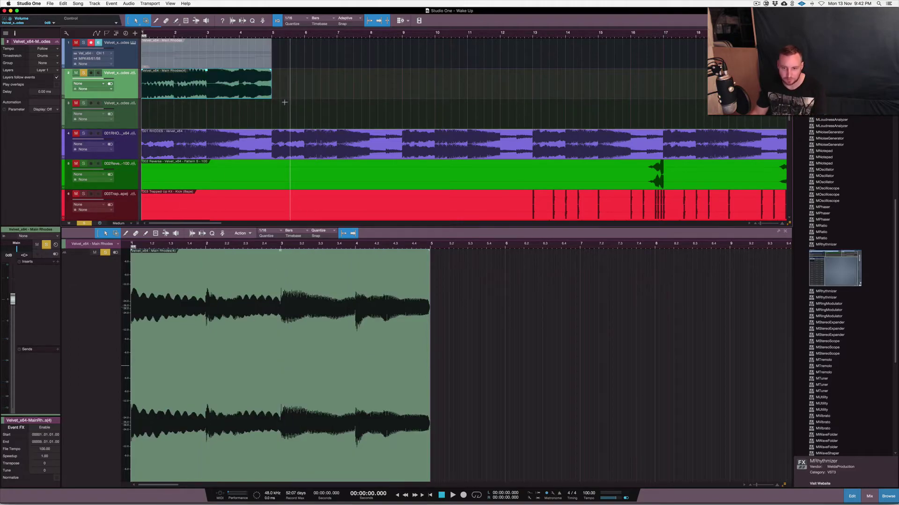
drag(143, 31, 272, 34)
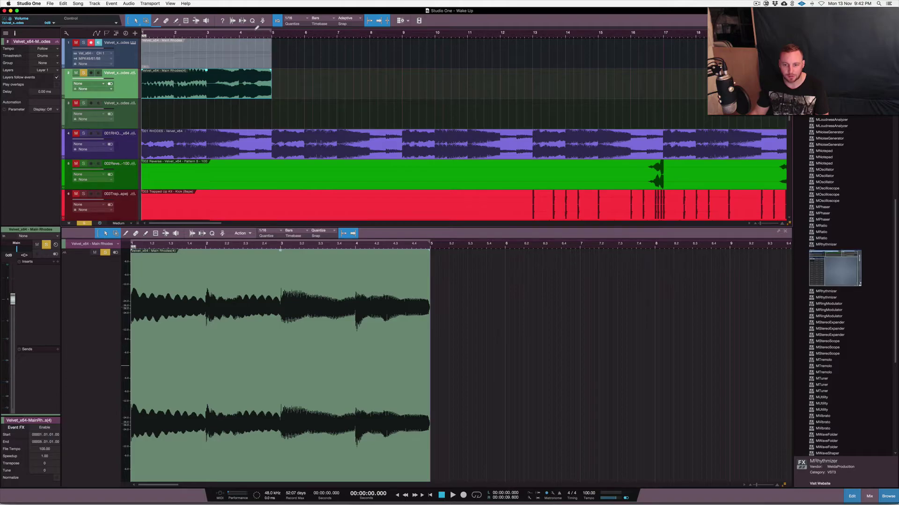
click(258, 28)
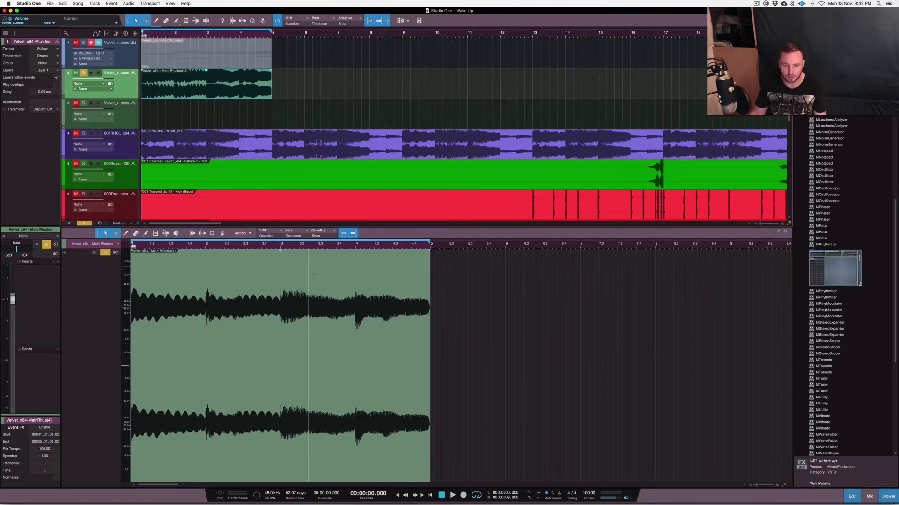
Step: Switch the lower panel to the mix console with F3
key(F3)
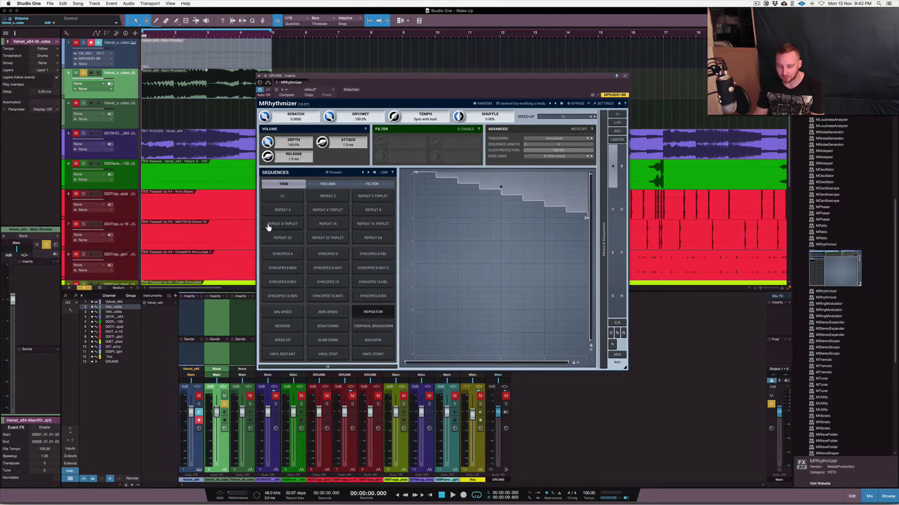
Step: Browse the bounced clip's Audio and Event context menus without choosing, then close MRhythmizer
right_click(209, 92)
mouse_move(239, 209)
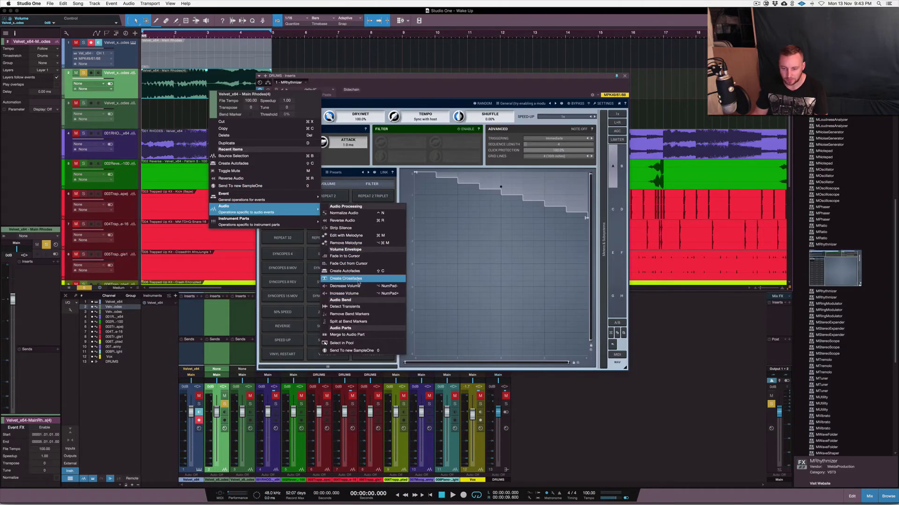
mouse_move(290, 197)
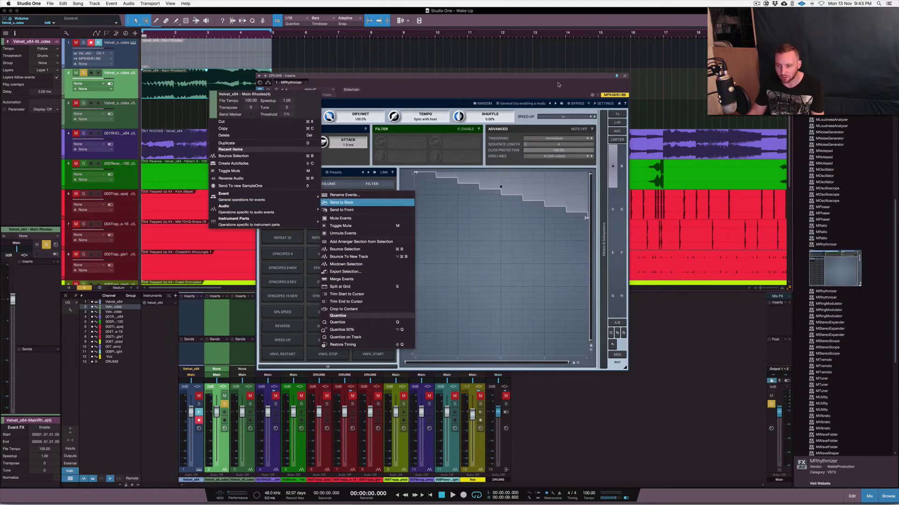
click(621, 78)
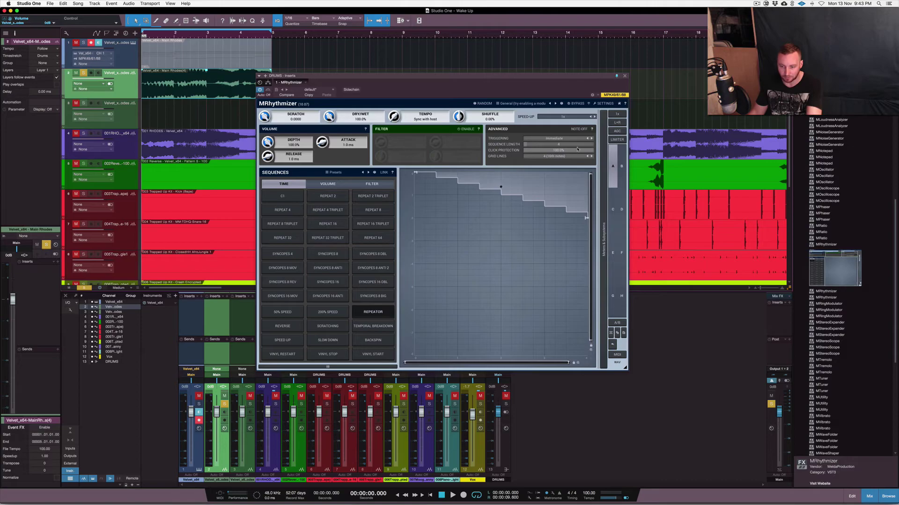
click(625, 75)
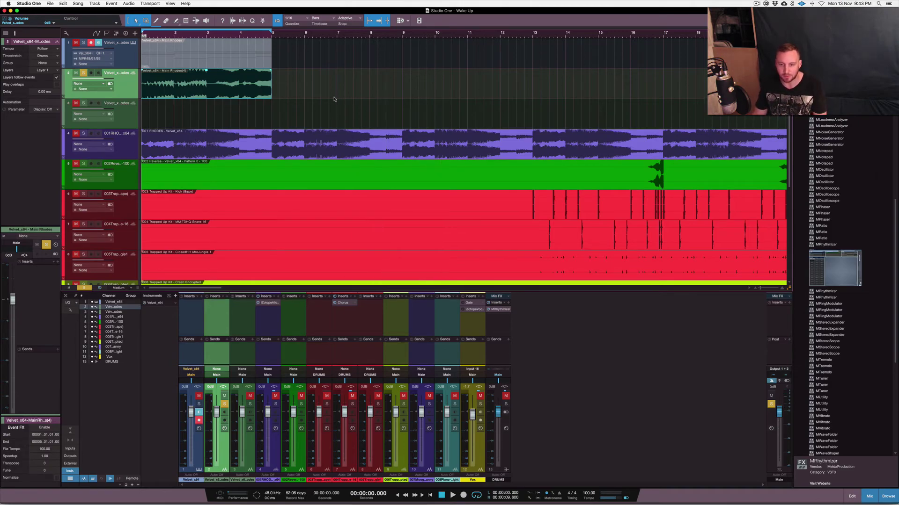
Step: Fit all tracks in view, zoom out to the full song length, and scroll to bar 1
key(z)
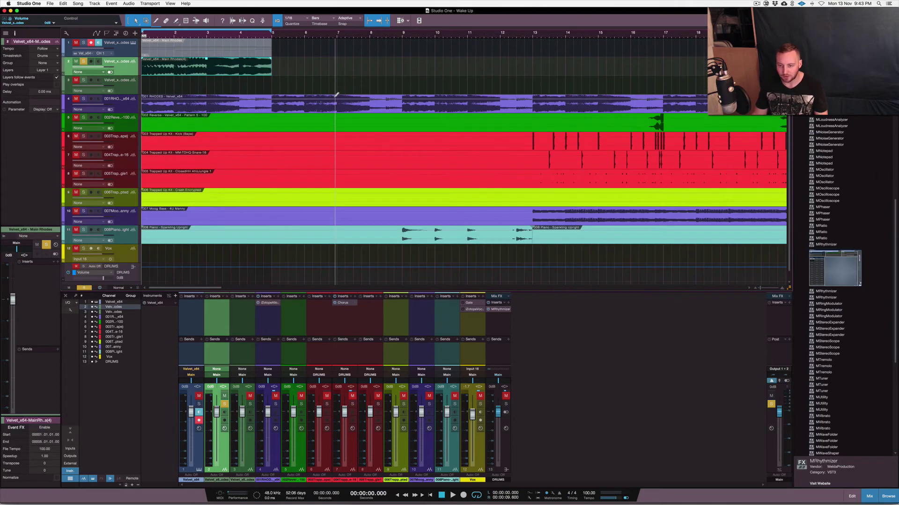
key(w)
key(w)
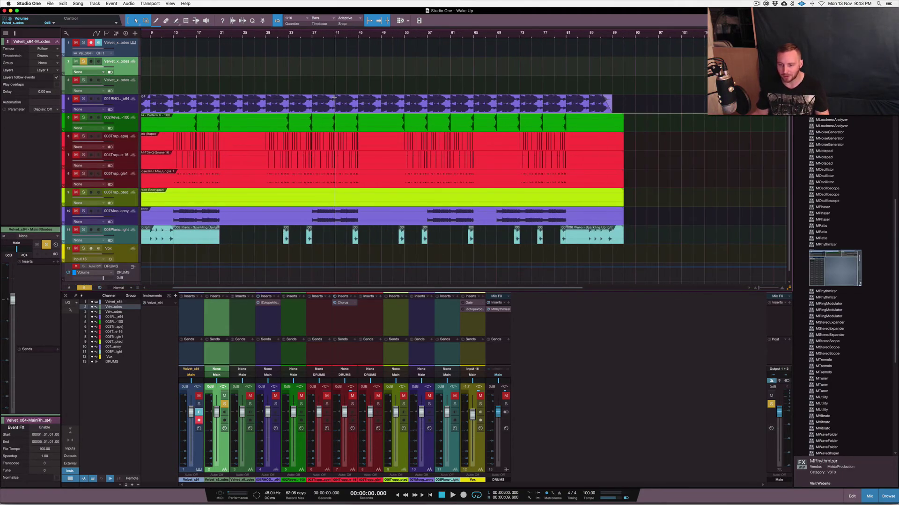
scroll(334, 97, left, 3)
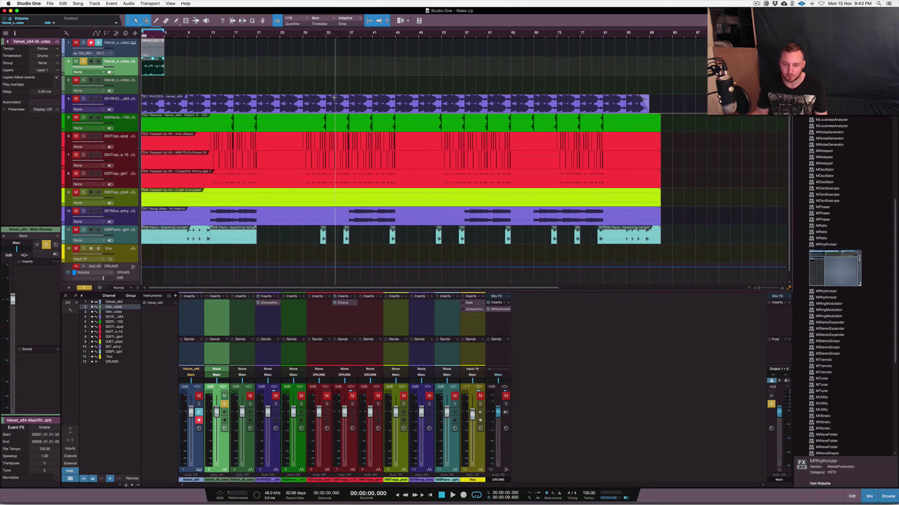